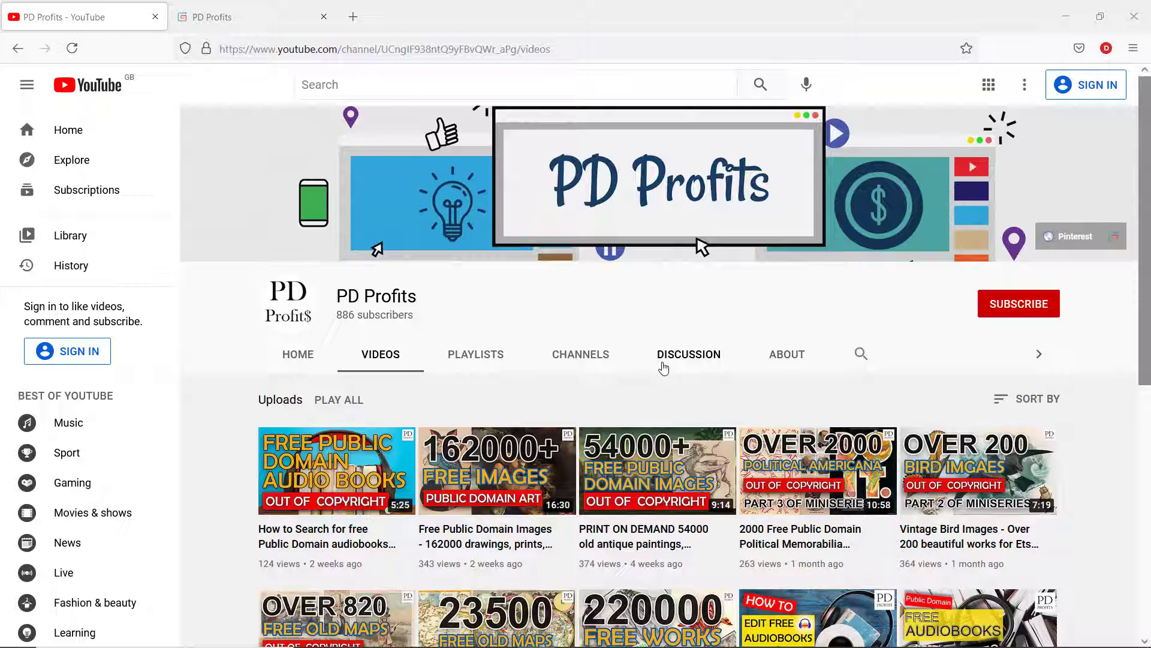
Step: Switch to the PD Profits Gumroad store and scroll through its products
{"action": "scroll", "coordinate": [335, 527], "scroll_direction": "down", "scroll_amount": 4}
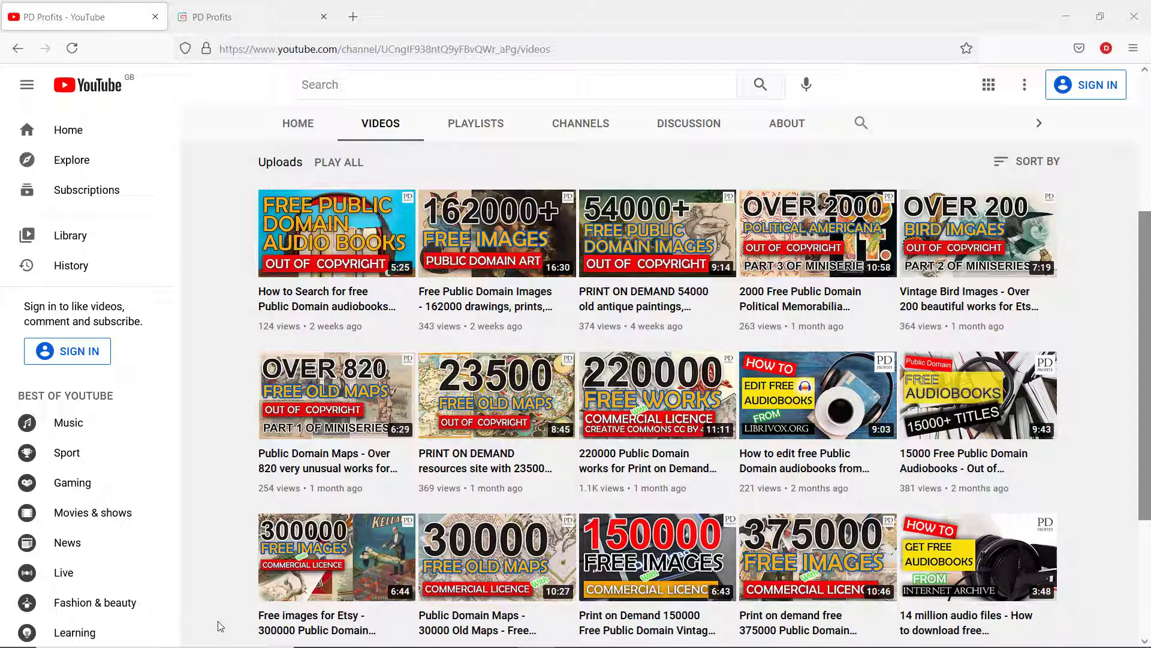
{"action": "key", "text": "ctrl+Tab"}
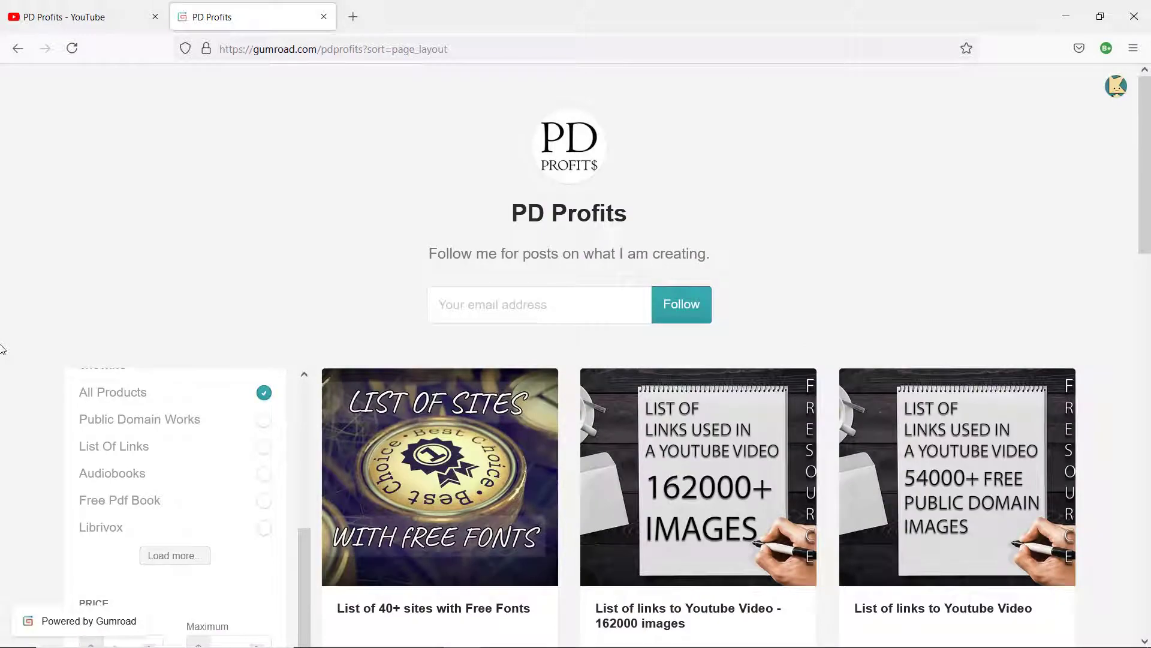
{"action": "scroll", "coordinate": [1, 348], "scroll_direction": "down", "scroll_amount": 1}
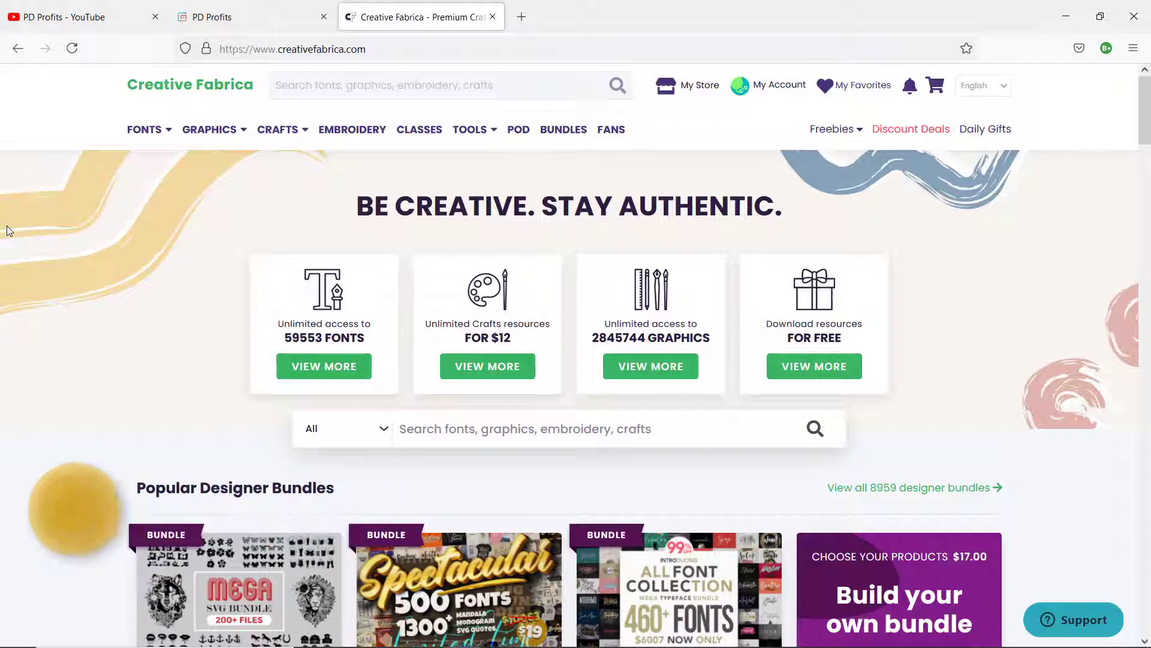
{"action": "scroll", "coordinate": [5, 230], "scroll_direction": "down", "scroll_amount": 3}
{"action": "scroll", "coordinate": [2, 228], "scroll_direction": "up", "scroll_amount": 1}
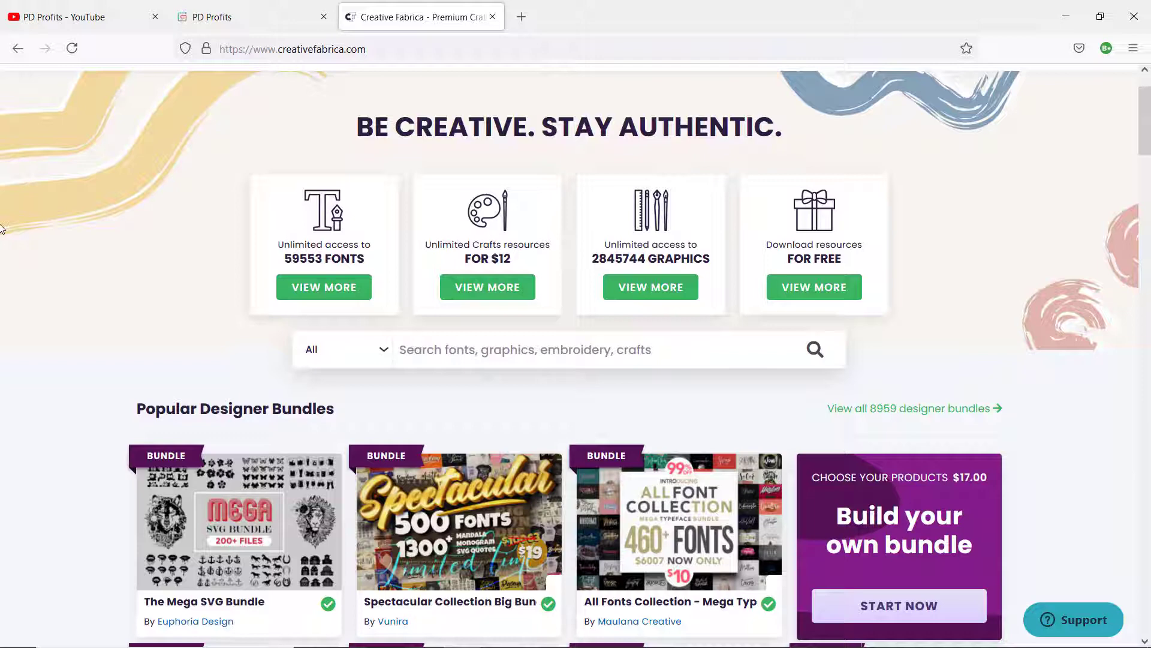
{"action": "scroll", "coordinate": [3, 228], "scroll_direction": "up", "scroll_amount": 1}
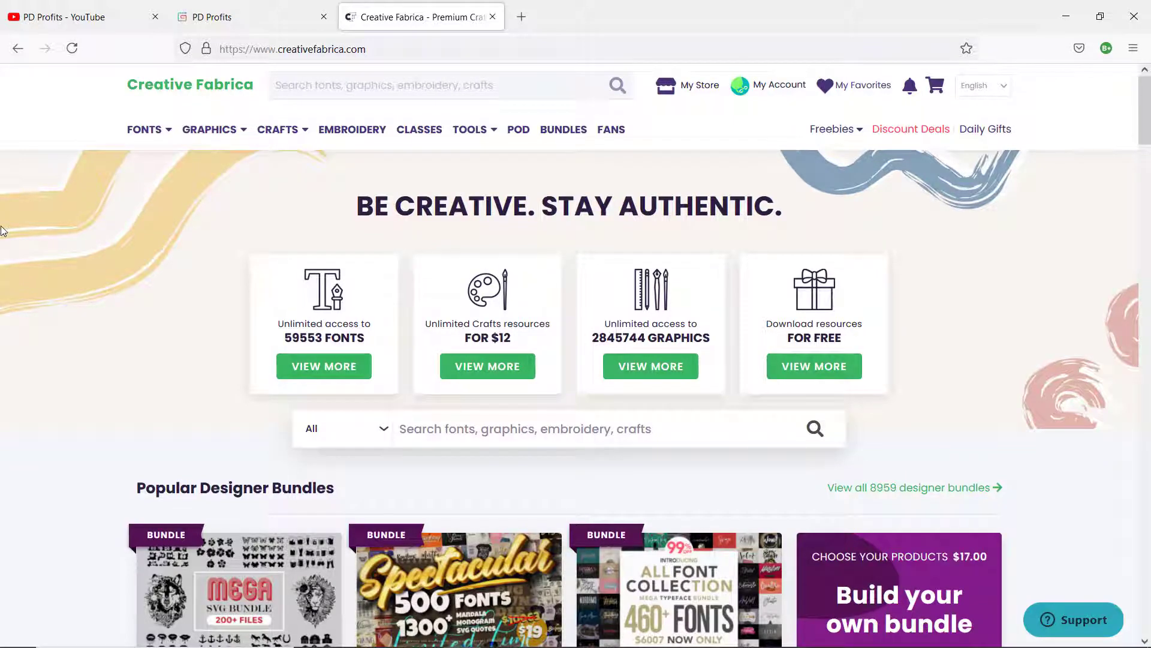
{"action": "scroll", "coordinate": [3, 230], "scroll_direction": "down", "scroll_amount": 2}
{"action": "scroll", "coordinate": [2, 230], "scroll_direction": "up", "scroll_amount": 2}
{"action": "scroll", "coordinate": [66, 369], "scroll_direction": "down", "scroll_amount": 4}
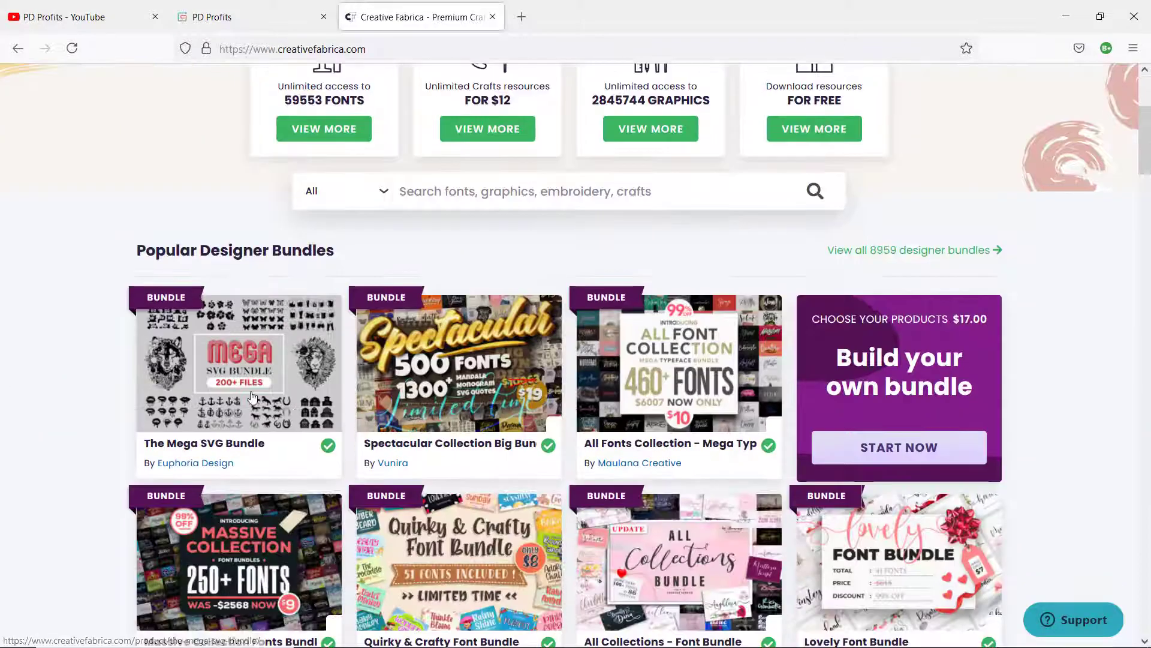
{"action": "scroll", "coordinate": [80, 346], "scroll_direction": "up", "scroll_amount": 4}
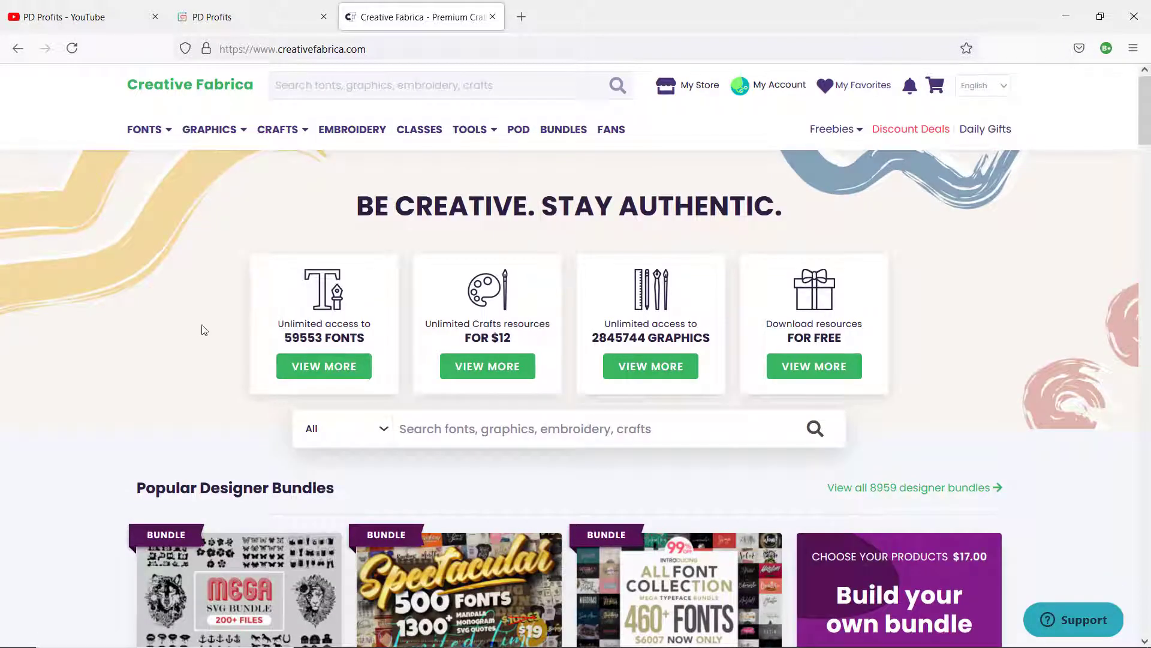
{"action": "scroll", "coordinate": [193, 330], "scroll_direction": "down", "scroll_amount": 3}
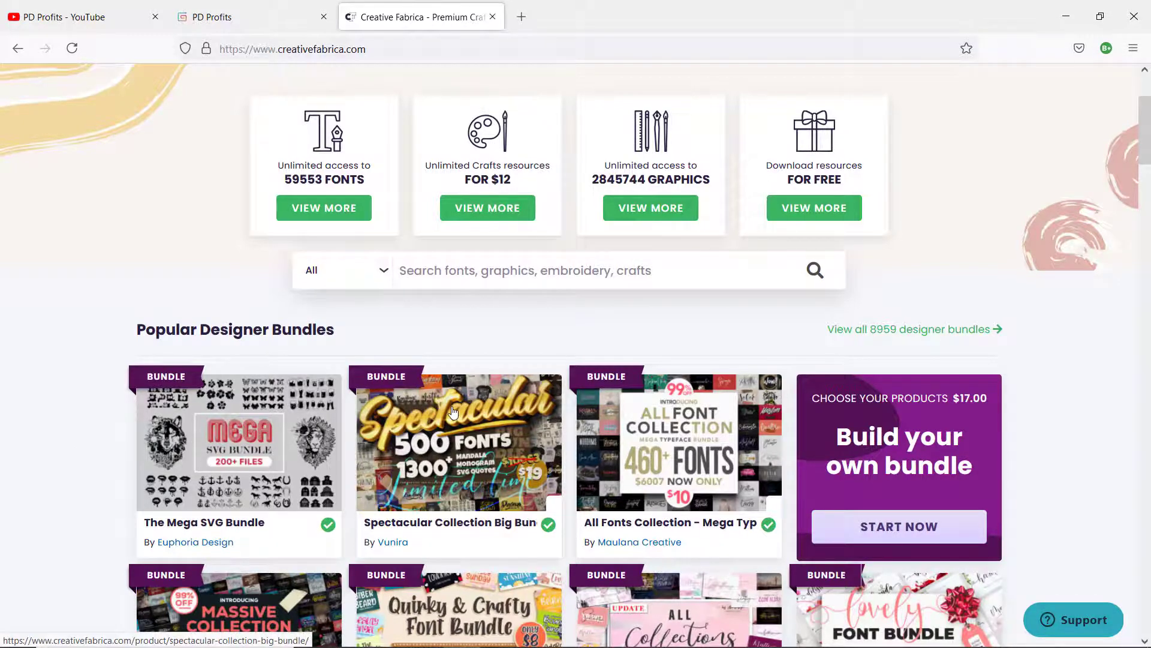
{"action": "scroll", "coordinate": [616, 246], "scroll_direction": "up", "scroll_amount": 3}
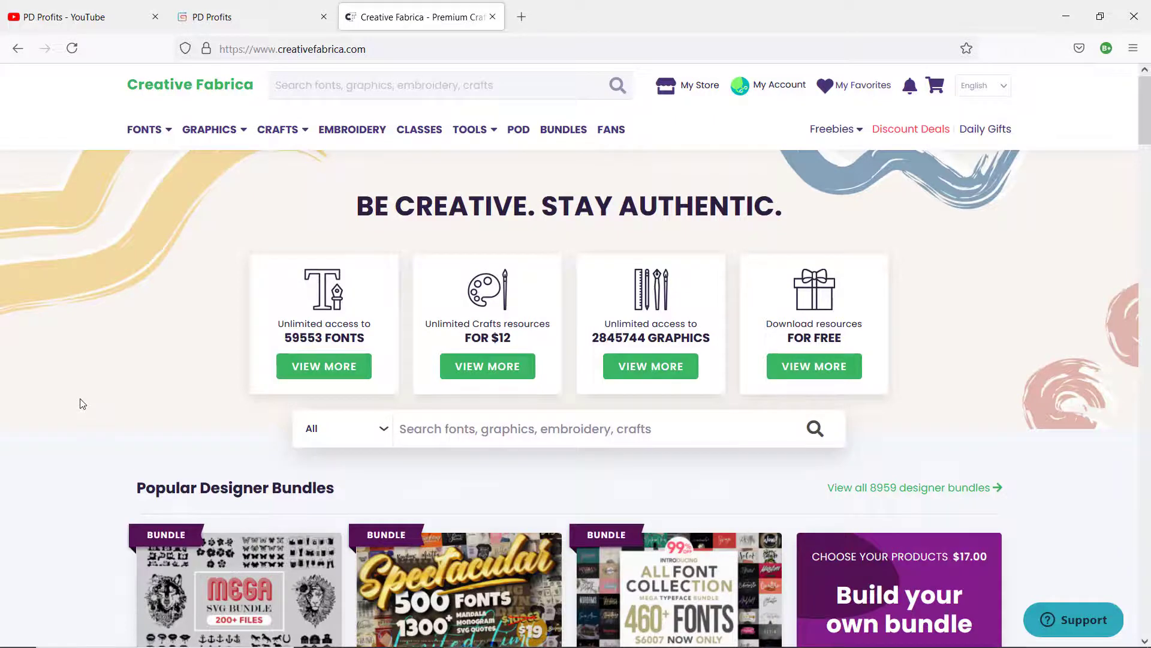
{"action": "scroll", "coordinate": [83, 404], "scroll_direction": "down", "scroll_amount": 5}
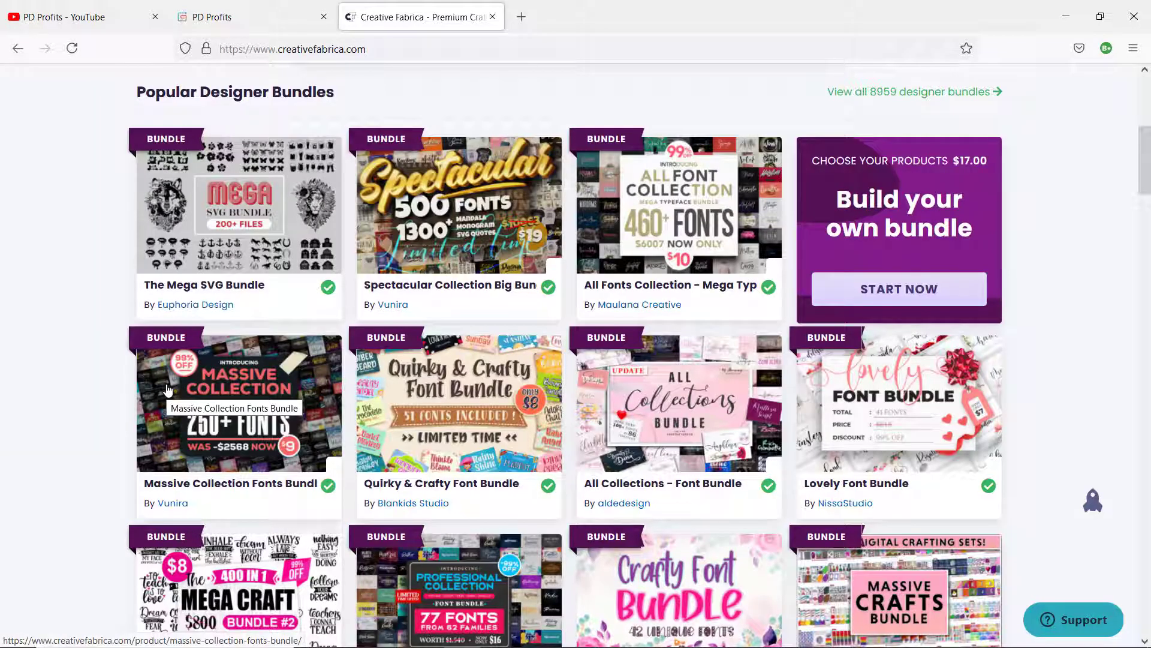
{"action": "scroll", "coordinate": [170, 391], "scroll_direction": "up", "scroll_amount": 5}
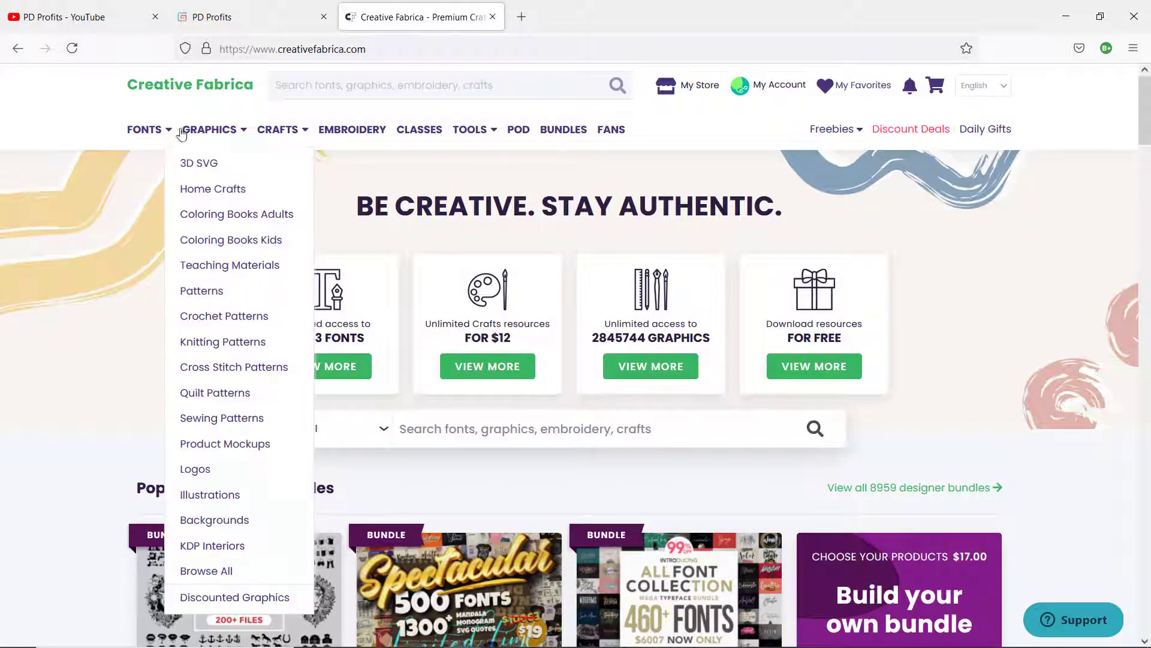
Step: Search Creative Fabrica fonts for 'font family' and open the Charlton 7 Font Family Pack result
{"action": "left_click", "coordinate": [144, 136]}
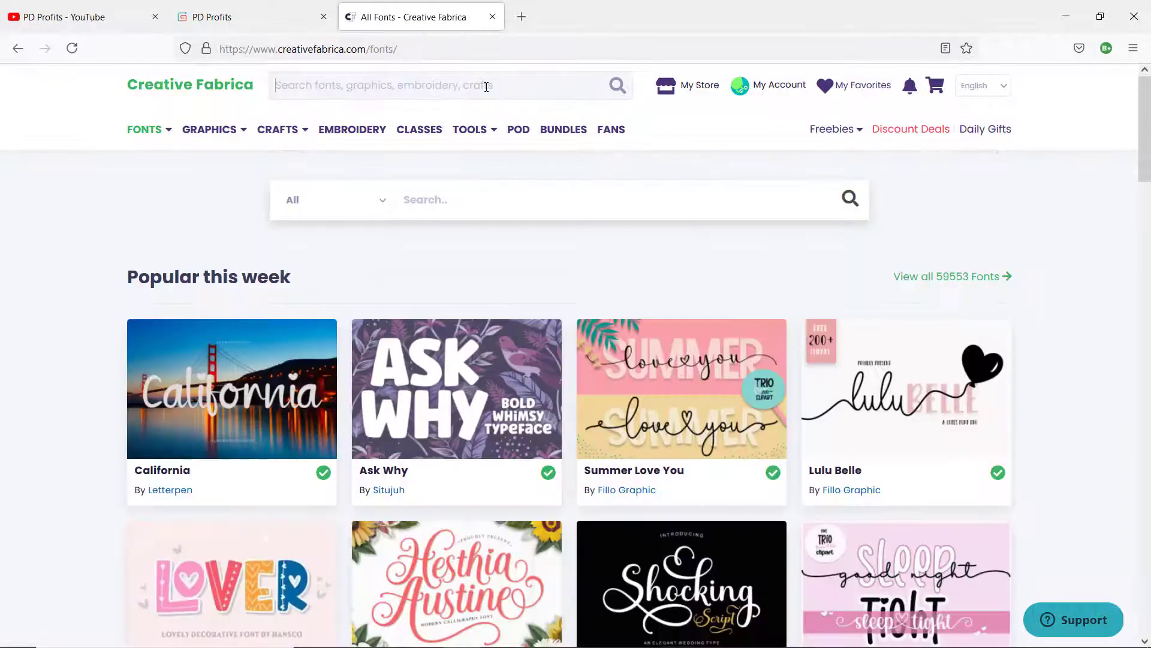
{"action": "type", "text": "font fam"}
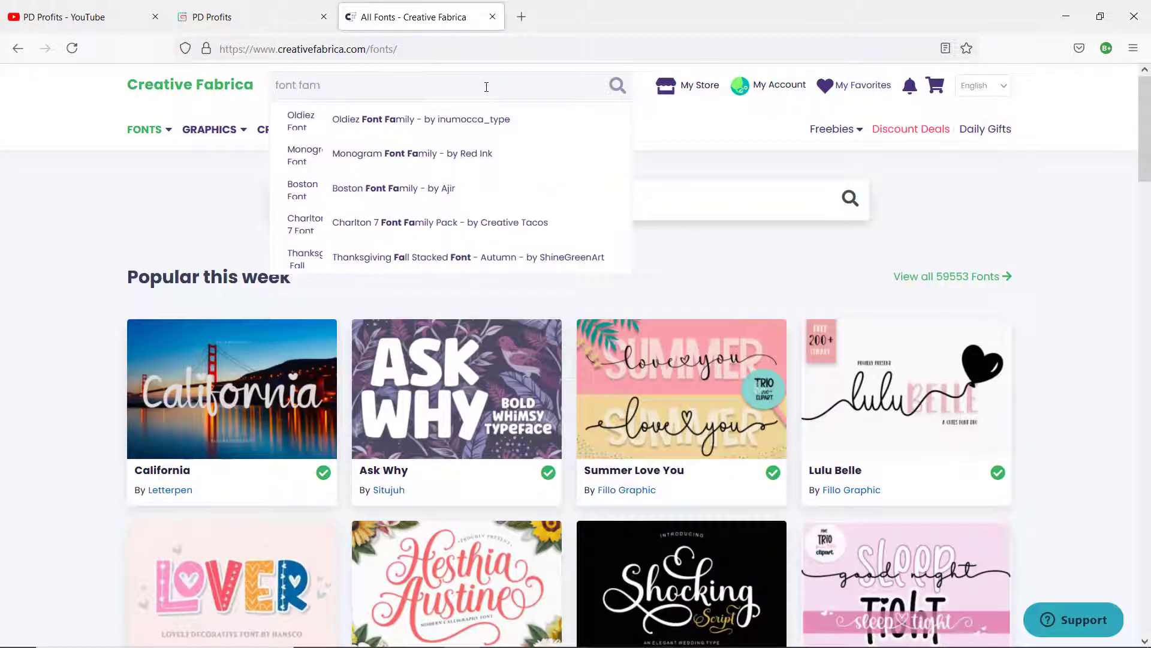
{"action": "type", "text": "ily"}
{"action": "key", "text": "Return"}
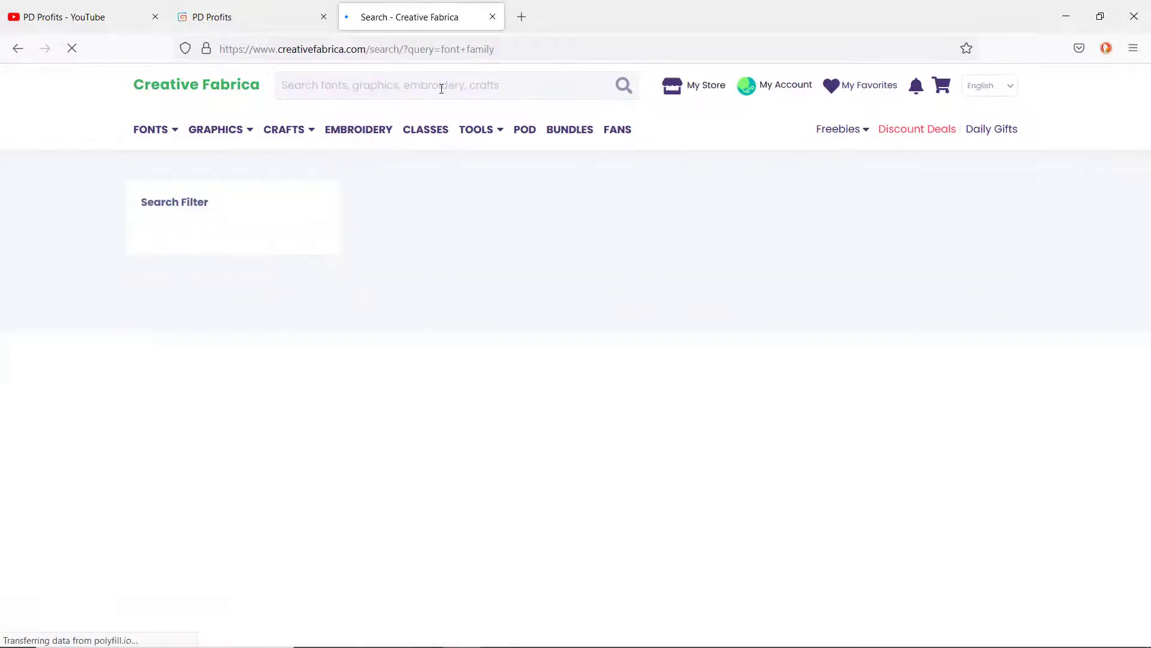
{"action": "scroll", "coordinate": [462, 124], "scroll_direction": "down", "scroll_amount": 6}
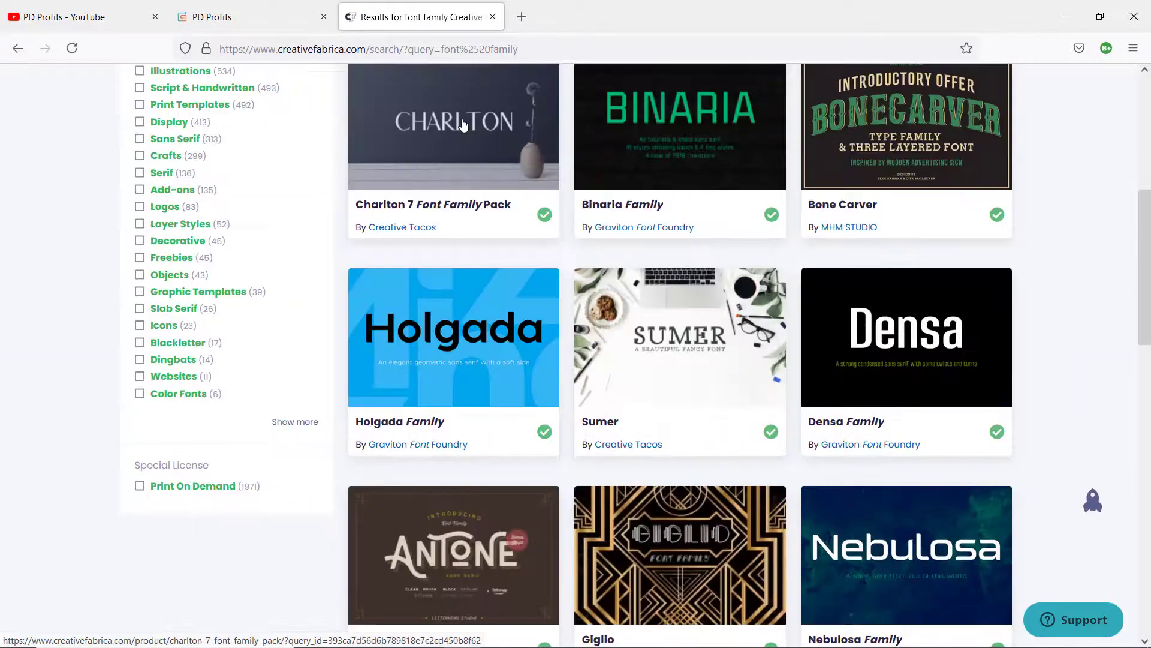
{"action": "left_click", "coordinate": [462, 124]}
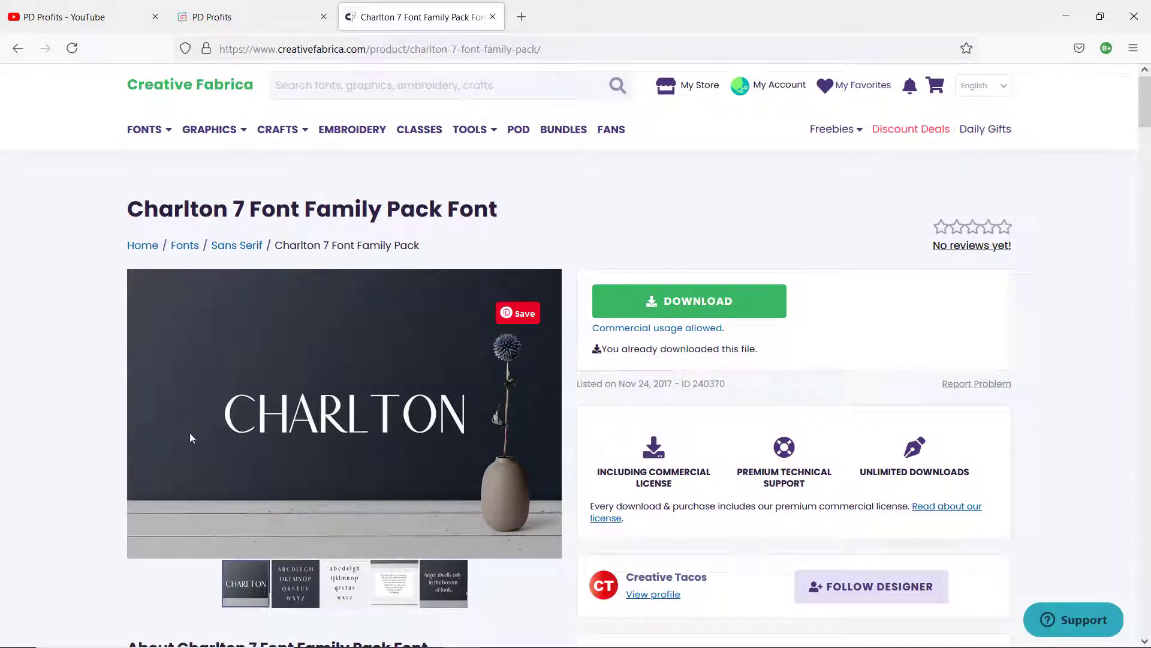
Step: Page through the Charlton preview images, including the lowercase alphabet and the framed quote
{"action": "left_click", "coordinate": [548, 414]}
{"action": "left_click", "coordinate": [548, 413]}
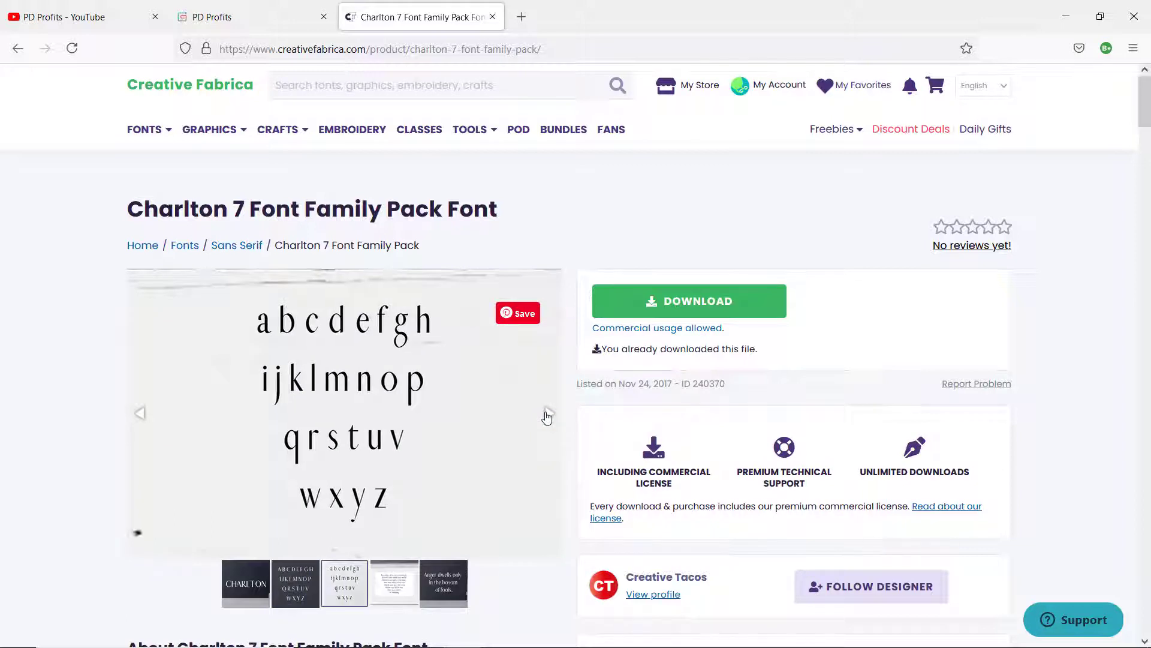
{"action": "left_click", "coordinate": [548, 414]}
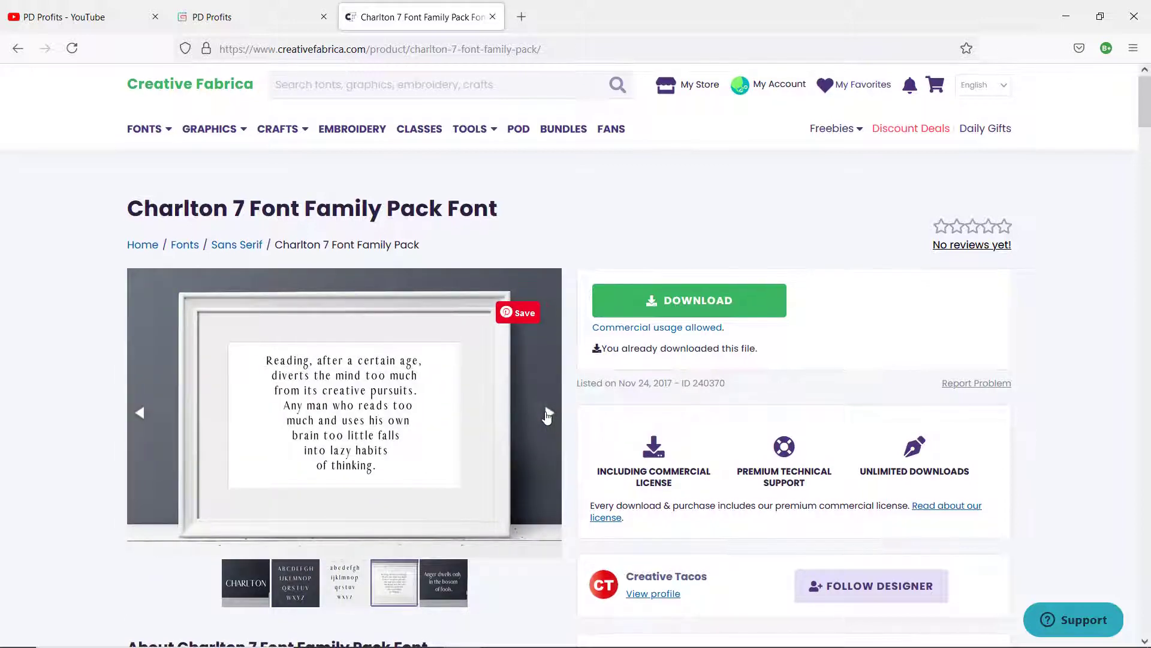
Step: Scroll down the product page to the individual font styles and waterfall sample sizes
{"action": "scroll", "coordinate": [548, 414], "scroll_direction": "down", "scroll_amount": 2}
{"action": "scroll", "coordinate": [3, 415], "scroll_direction": "down", "scroll_amount": 1}
{"action": "scroll", "coordinate": [3, 416], "scroll_direction": "down", "scroll_amount": 2}
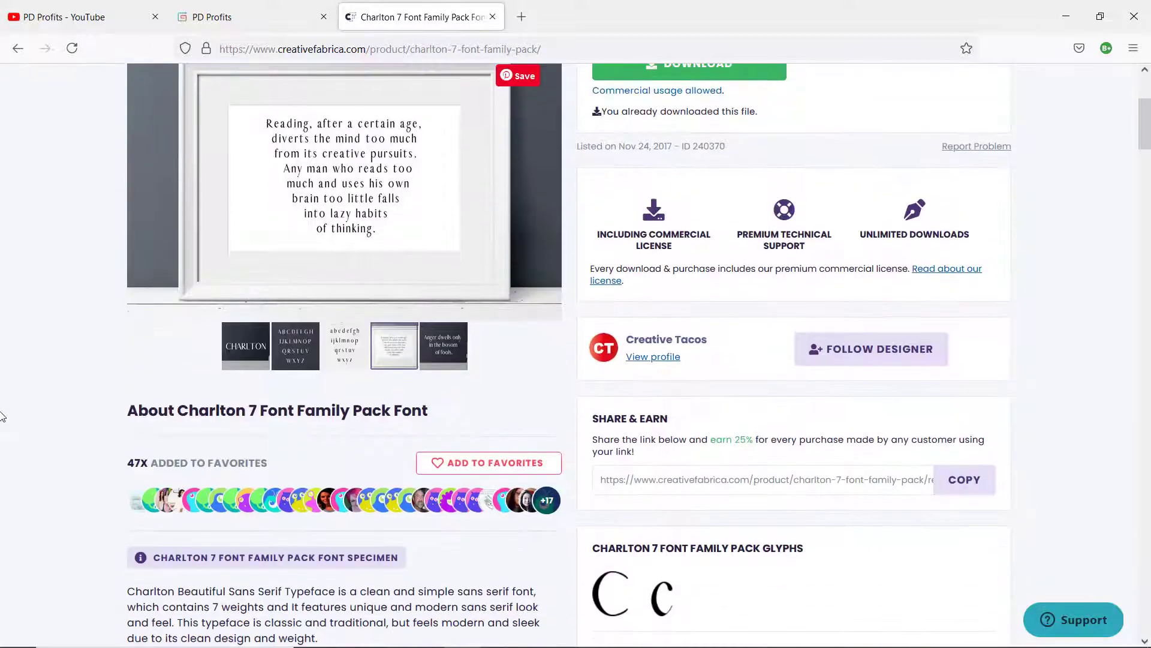
{"action": "scroll", "coordinate": [3, 415], "scroll_direction": "down", "scroll_amount": 4}
{"action": "scroll", "coordinate": [3, 415], "scroll_direction": "down", "scroll_amount": 2}
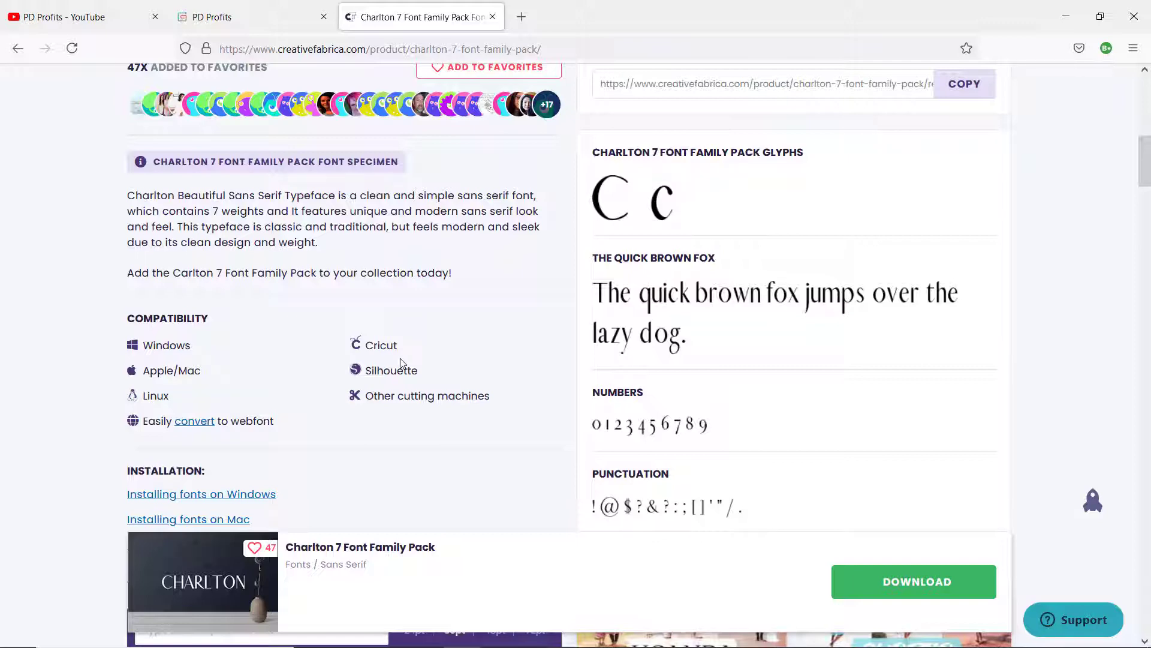
{"action": "scroll", "coordinate": [401, 362], "scroll_direction": "down", "scroll_amount": 1}
{"action": "scroll", "coordinate": [67, 368], "scroll_direction": "down", "scroll_amount": 4}
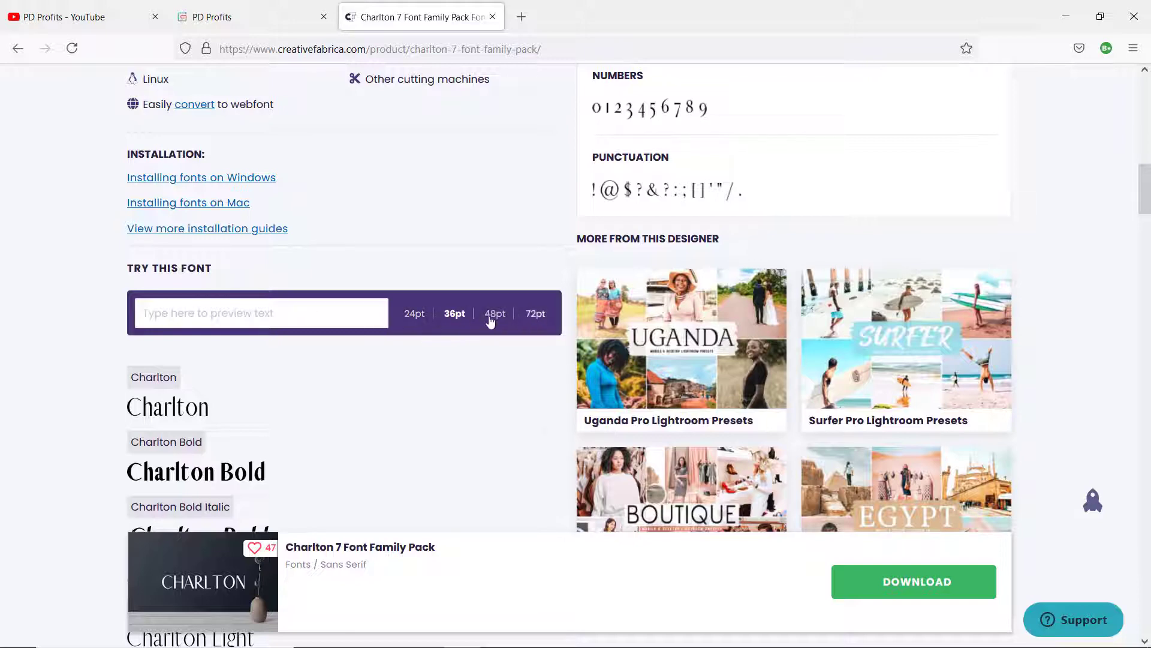
{"action": "scroll", "coordinate": [198, 289], "scroll_direction": "down", "scroll_amount": 3}
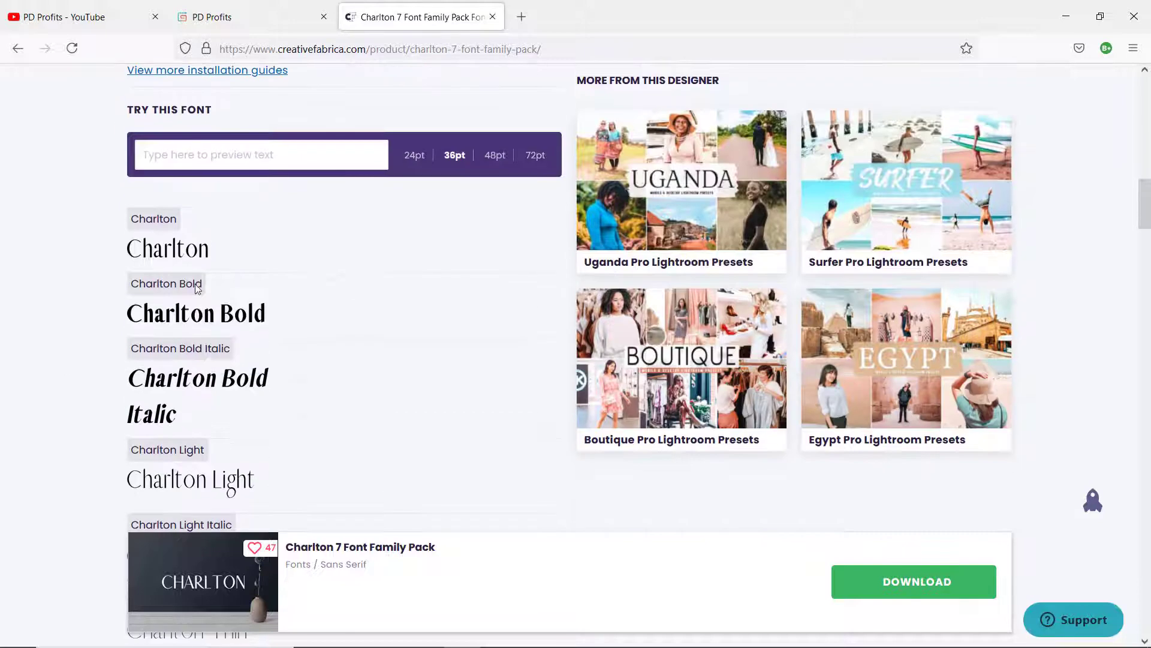
{"action": "scroll", "coordinate": [106, 270], "scroll_direction": "down", "scroll_amount": 3}
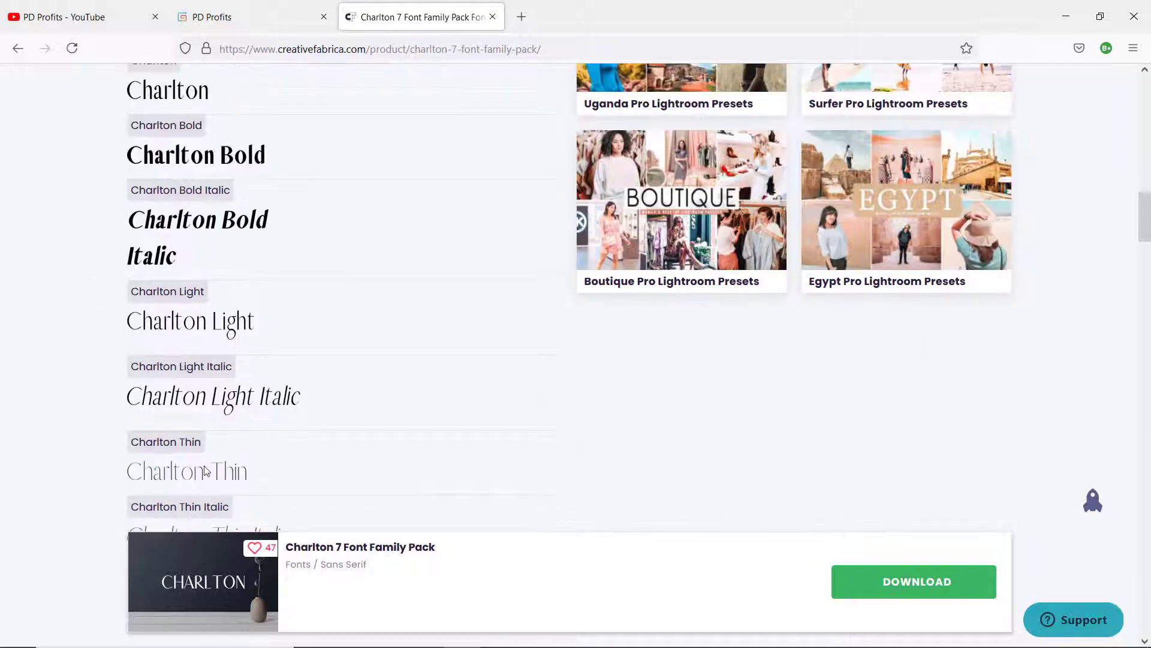
{"action": "scroll", "coordinate": [327, 420], "scroll_direction": "down", "scroll_amount": 3}
{"action": "scroll", "coordinate": [2, 306], "scroll_direction": "down", "scroll_amount": 5}
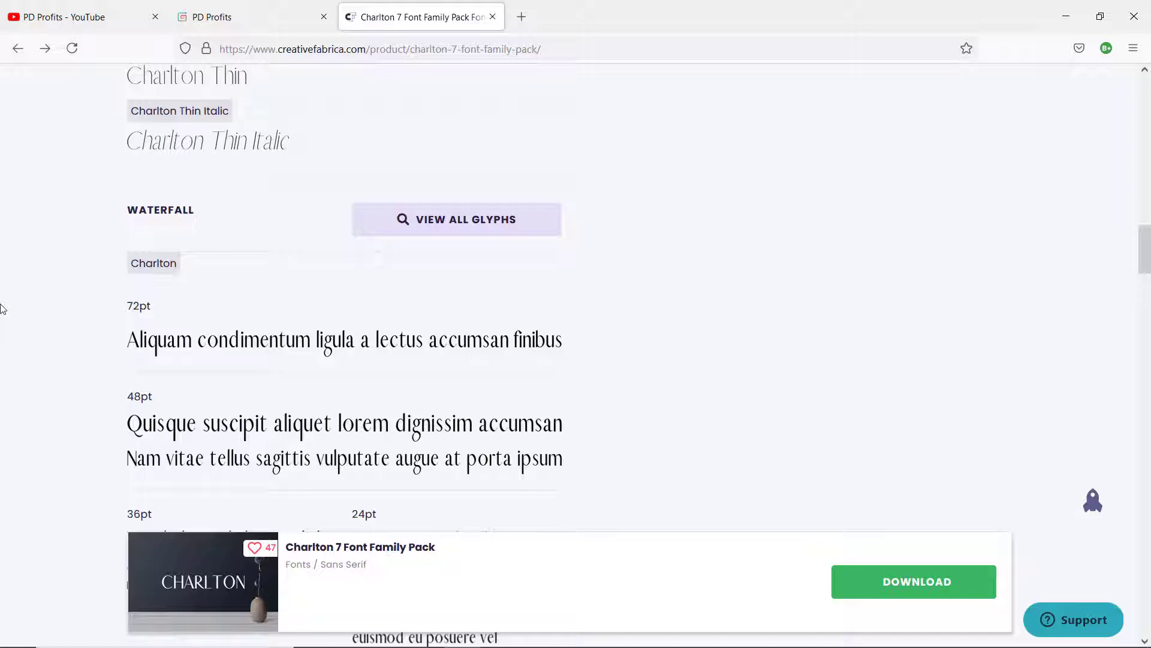
{"action": "left_click", "coordinate": [437, 225]}
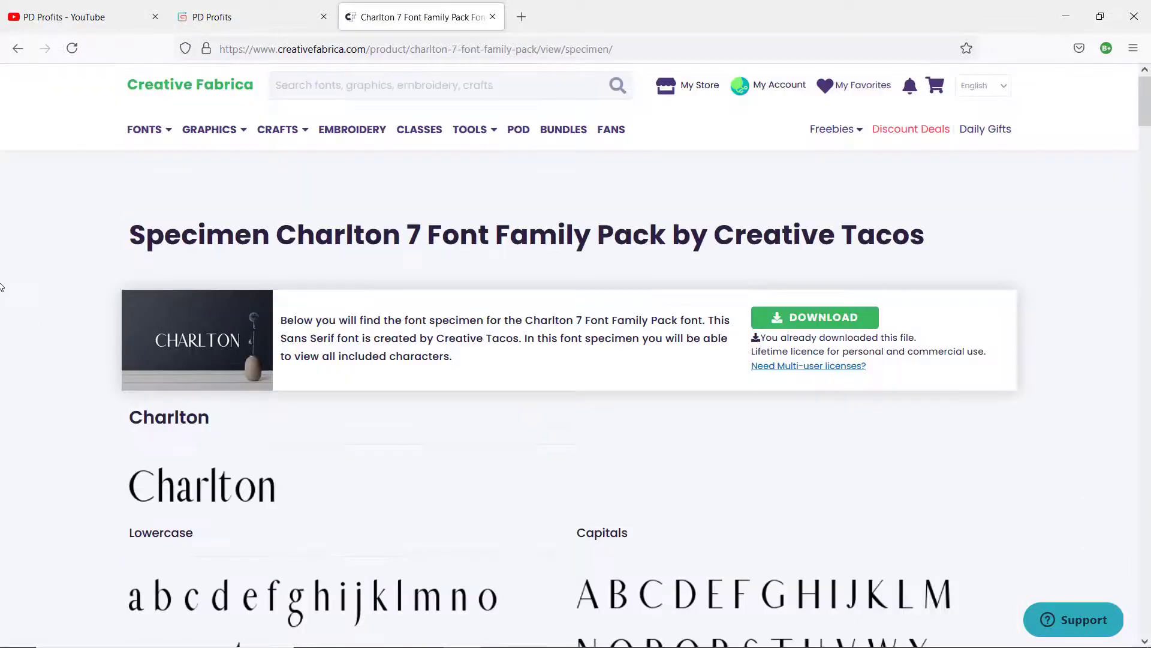
{"action": "scroll", "coordinate": [0, 287], "scroll_direction": "down", "scroll_amount": 1}
{"action": "scroll", "coordinate": [0, 287], "scroll_direction": "down", "scroll_amount": 1}
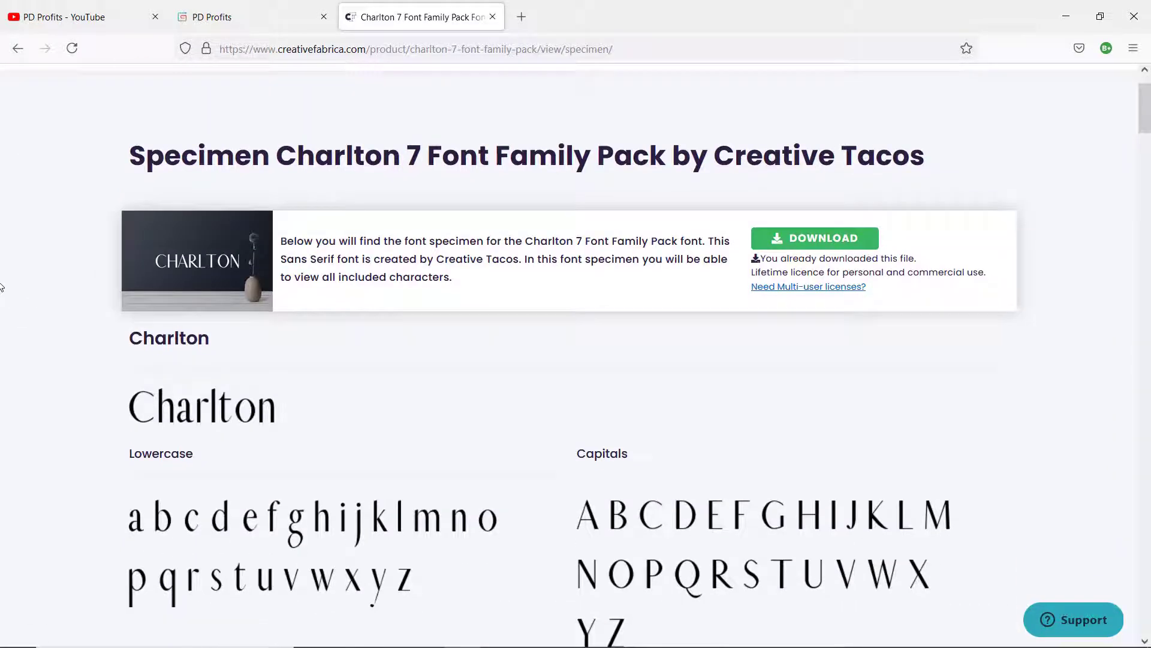
{"action": "scroll", "coordinate": [0, 287], "scroll_direction": "down", "scroll_amount": 2}
{"action": "scroll", "coordinate": [0, 287], "scroll_direction": "down", "scroll_amount": 3}
{"action": "scroll", "coordinate": [0, 287], "scroll_direction": "down", "scroll_amount": 1}
{"action": "scroll", "coordinate": [0, 287], "scroll_direction": "down", "scroll_amount": 5}
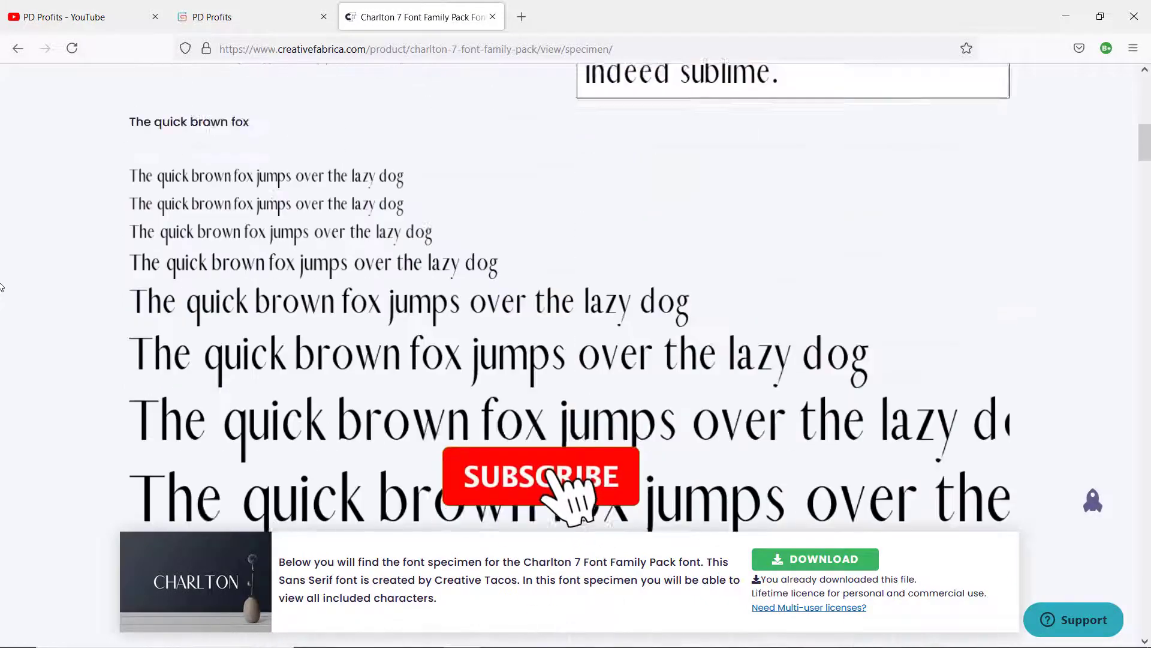
{"action": "scroll", "coordinate": [0, 286], "scroll_direction": "down", "scroll_amount": 3}
{"action": "scroll", "coordinate": [0, 286], "scroll_direction": "down", "scroll_amount": 4}
{"action": "scroll", "coordinate": [0, 287], "scroll_direction": "down", "scroll_amount": 4}
{"action": "scroll", "coordinate": [0, 287], "scroll_direction": "down", "scroll_amount": 4}
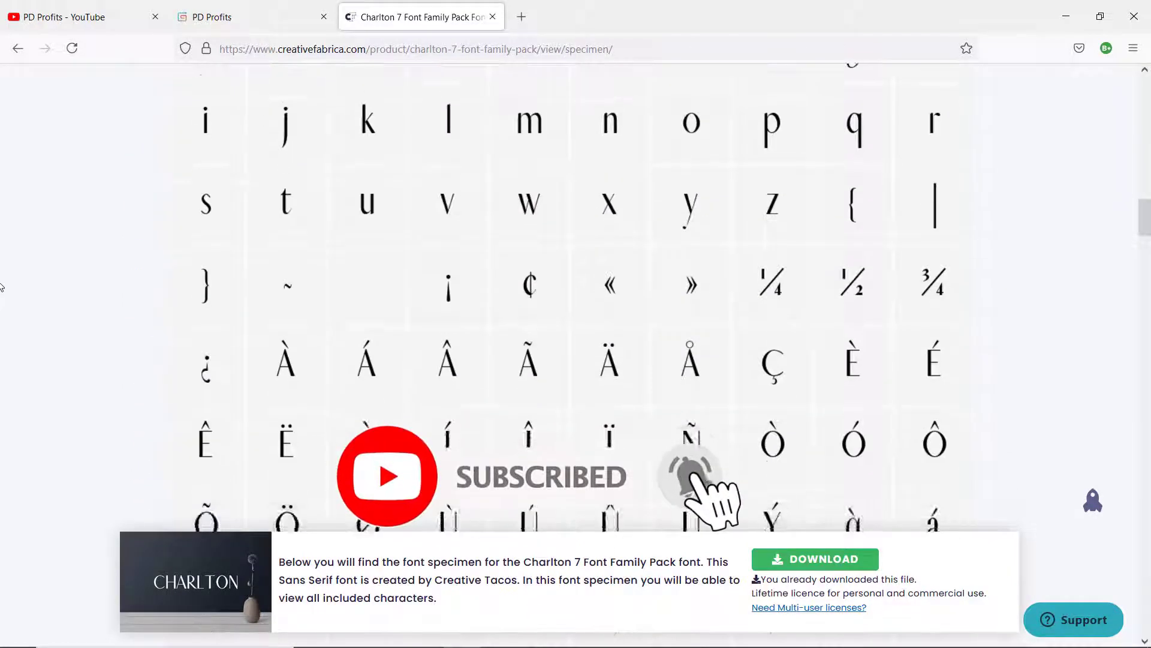
{"action": "scroll", "coordinate": [0, 286], "scroll_direction": "down", "scroll_amount": 5}
{"action": "scroll", "coordinate": [0, 286], "scroll_direction": "down", "scroll_amount": 2}
{"action": "scroll", "coordinate": [0, 287], "scroll_direction": "down", "scroll_amount": 5}
{"action": "scroll", "coordinate": [0, 287], "scroll_direction": "down", "scroll_amount": 5}
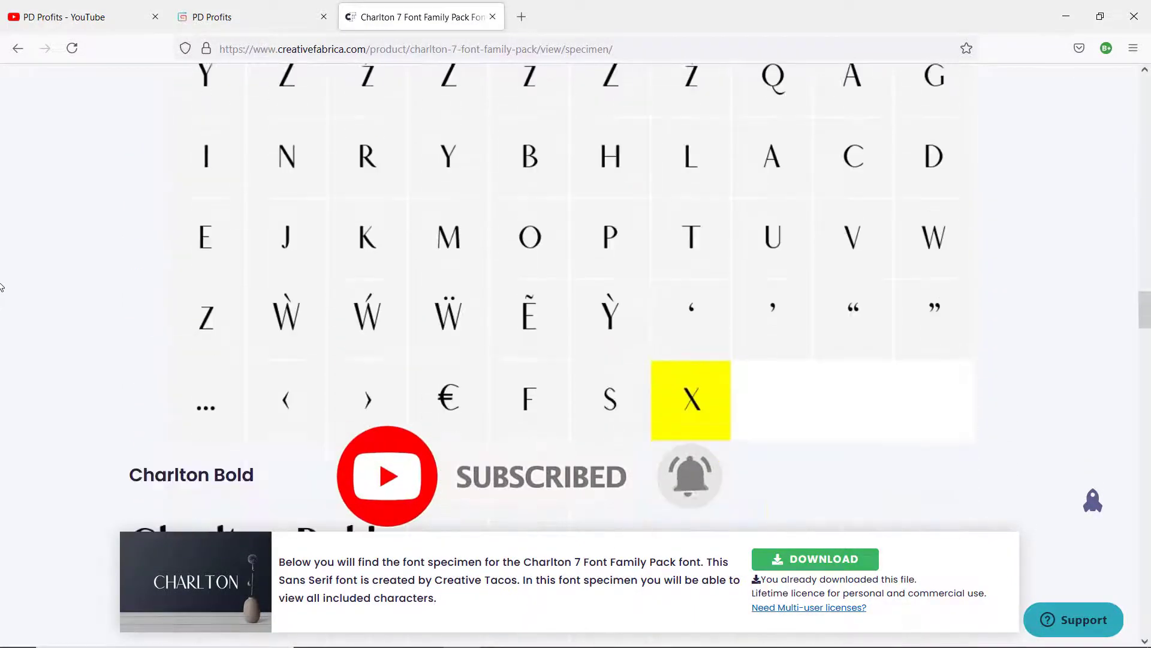
{"action": "scroll", "coordinate": [0, 287], "scroll_direction": "down", "scroll_amount": 3}
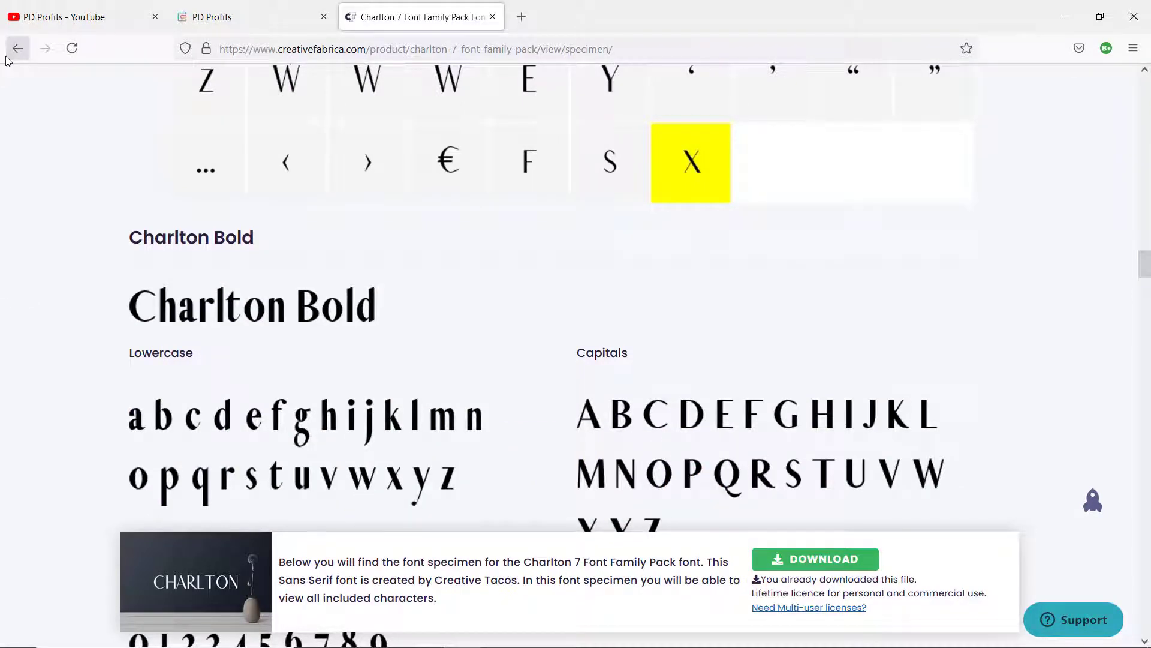
Step: Return to the Charlton product page and open the folder holding the downloaded Charlton zip
{"action": "left_click", "coordinate": [18, 48]}
{"action": "left_click", "coordinate": [742, 237]}
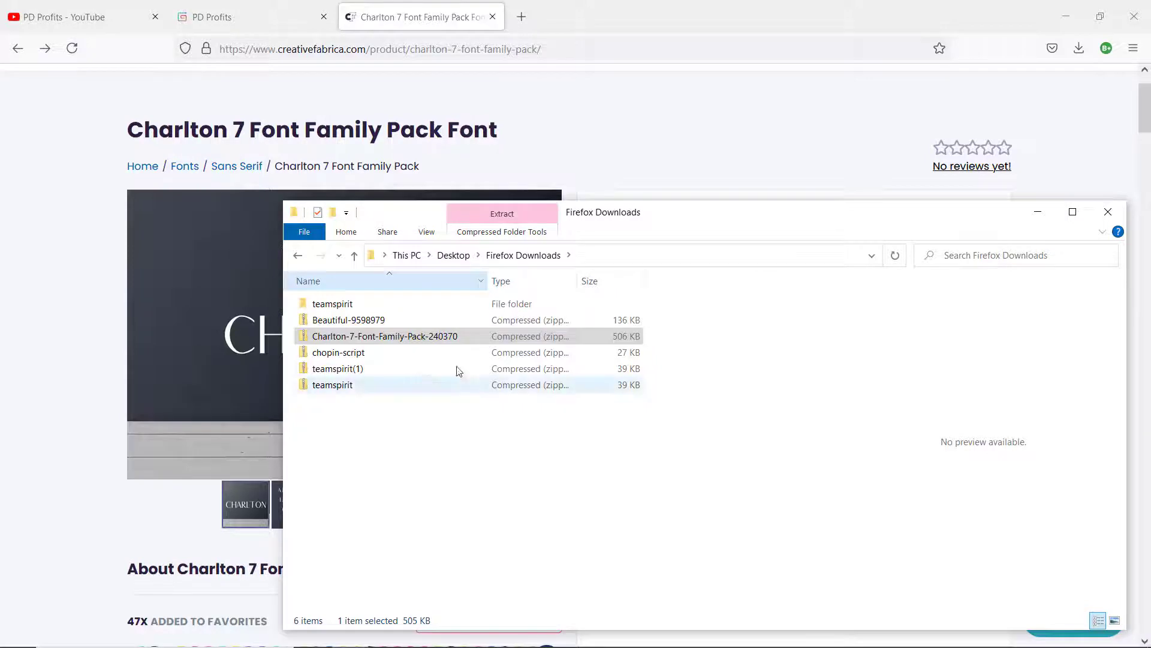
Step: Extract the Charlton zip into its suggested folder and bring the extracted font folder forward
{"action": "right_click", "coordinate": [386, 336]}
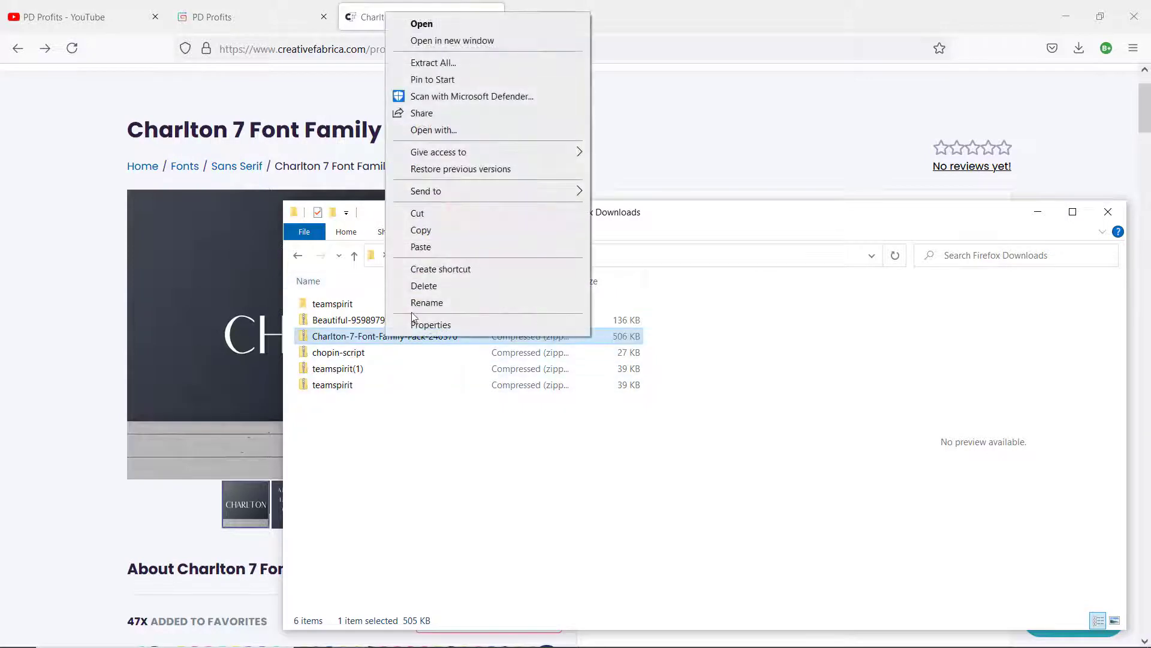
{"action": "left_click", "coordinate": [430, 65]}
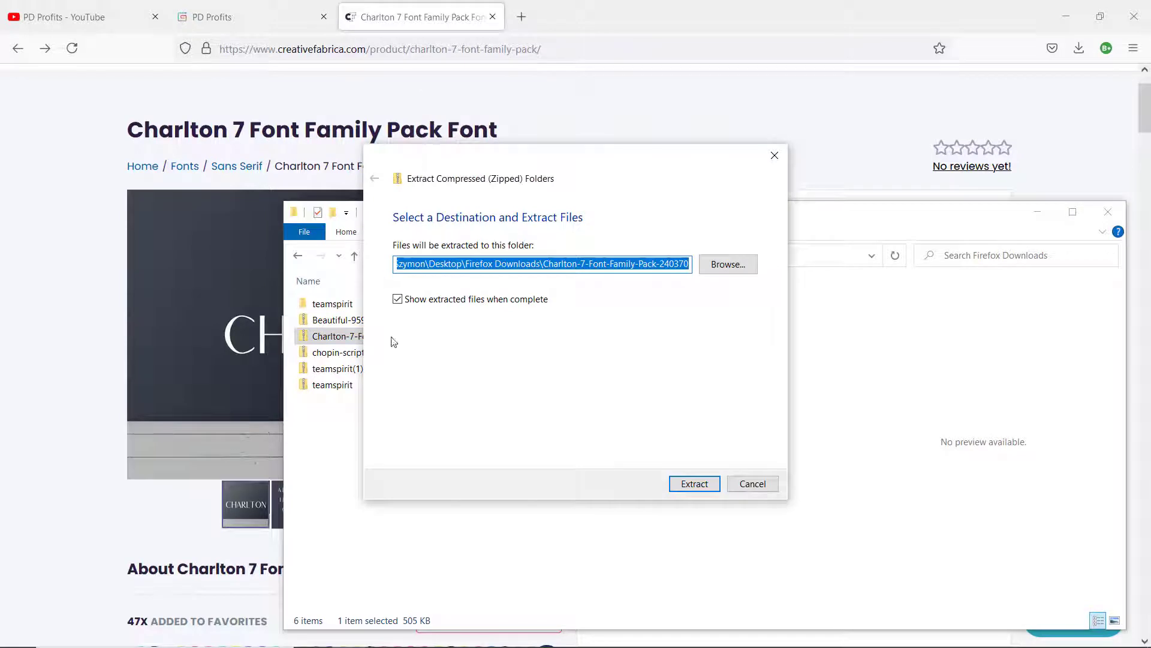
{"action": "left_click", "coordinate": [696, 483]}
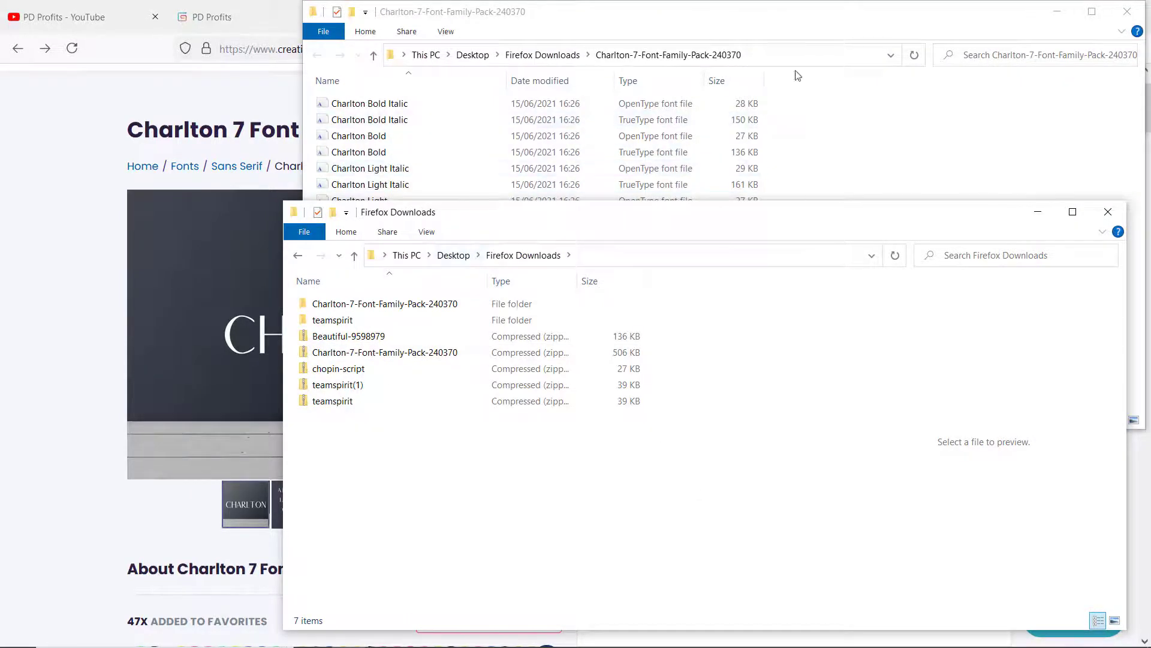
{"action": "left_click", "coordinate": [780, 34]}
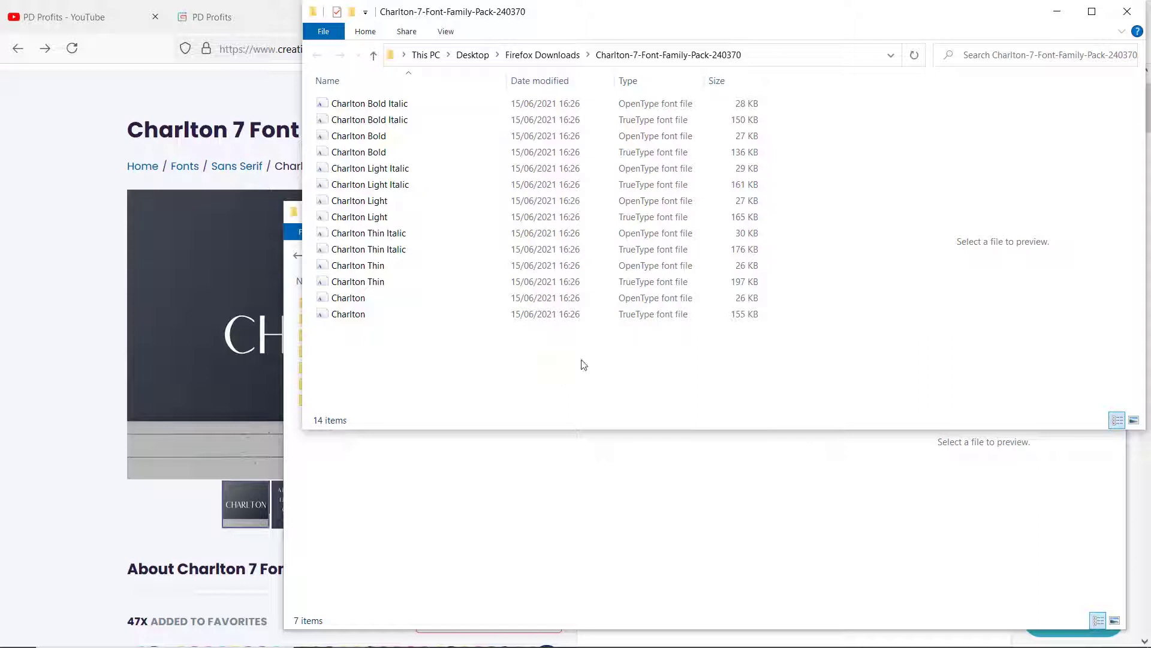
Step: Sort the extracted Charlton font files by the Type column
{"action": "left_click", "coordinate": [654, 87]}
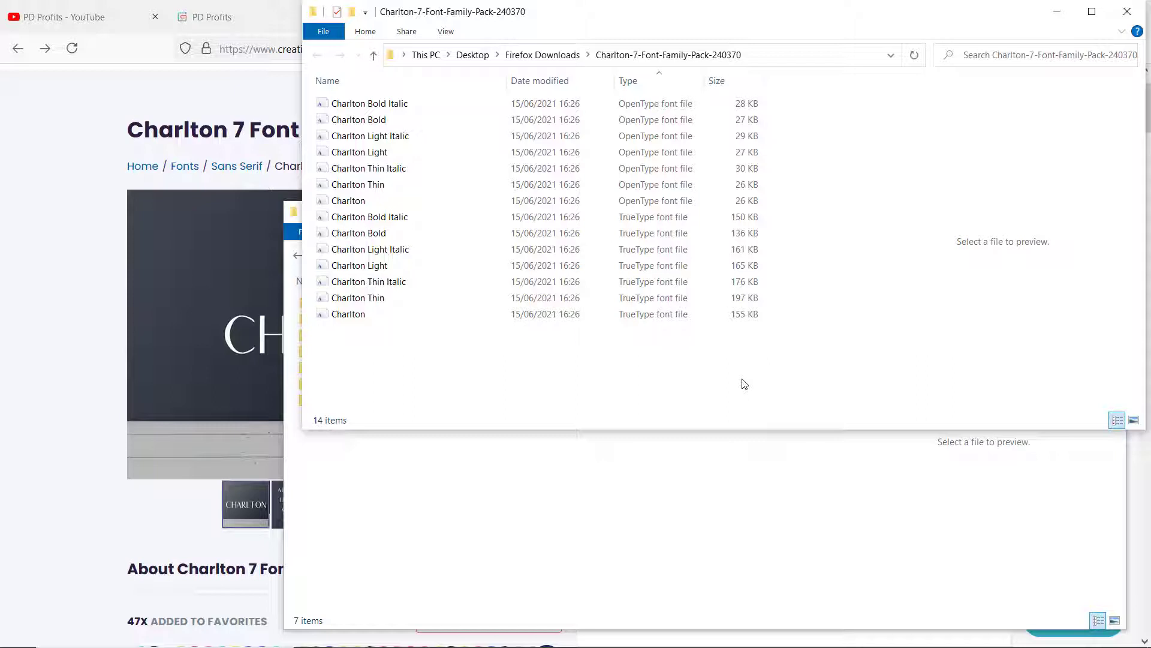
Step: Select the seven Charlton OpenType font files and install them in Windows
{"action": "left_click_drag", "start_coordinate": [749, 97], "coordinate": [690, 209]}
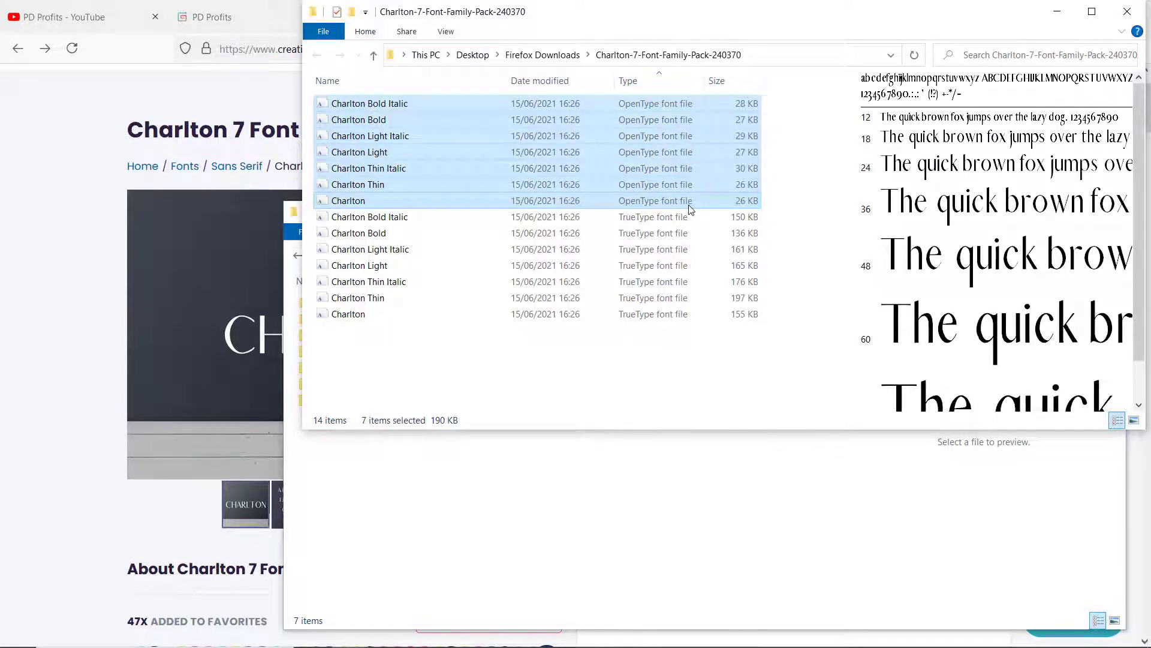
{"action": "right_click", "coordinate": [688, 205]}
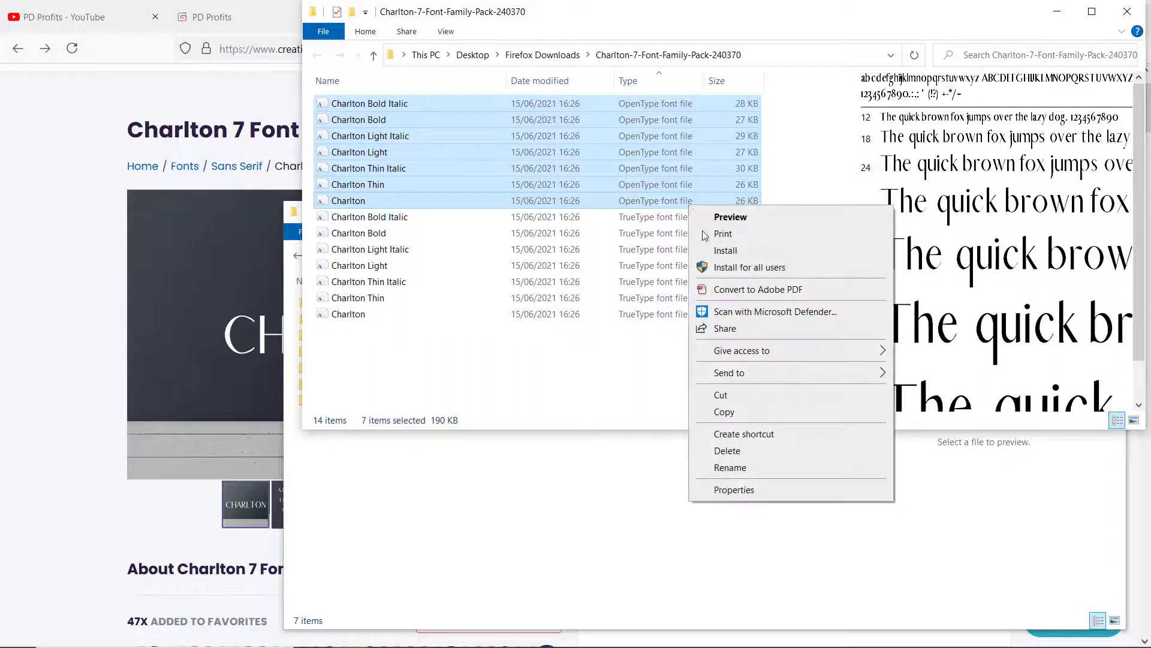
{"action": "left_click", "coordinate": [727, 252]}
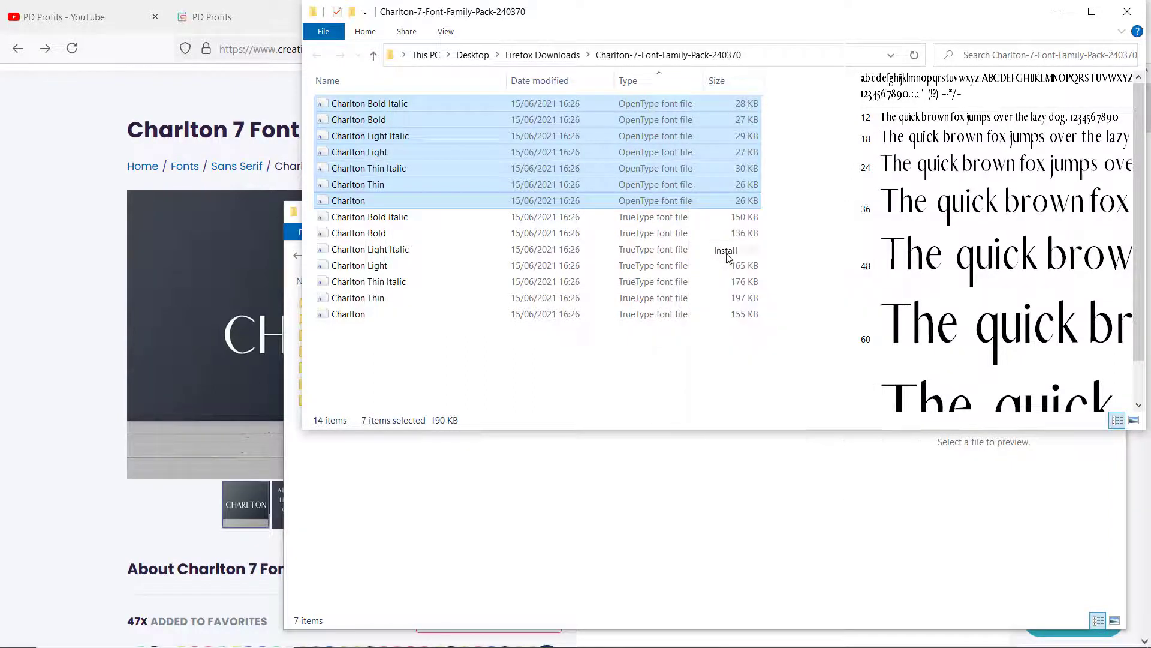